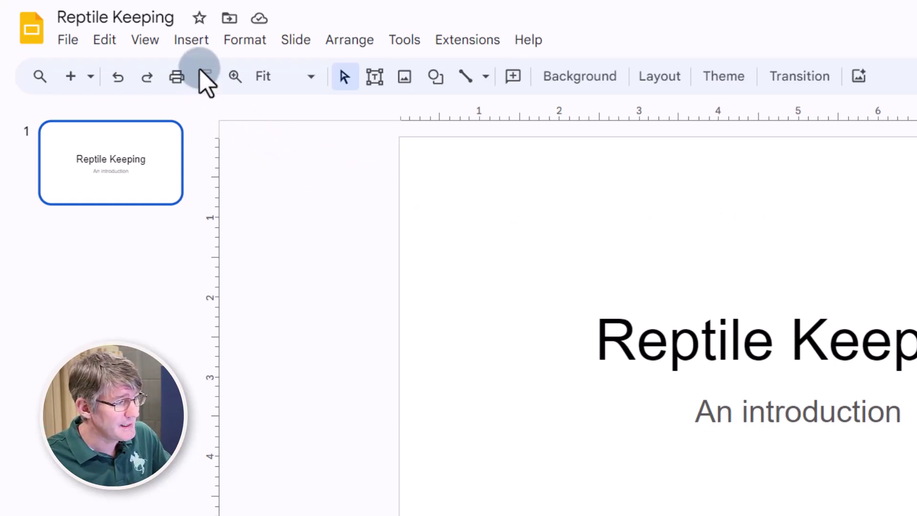
Step: Open the Help me visualize image generator beside the Reptile Keeping title slide
{"action": "left_click", "coordinate": [190, 40]}
{"action": "mouse_move", "coordinate": [194, 72]}
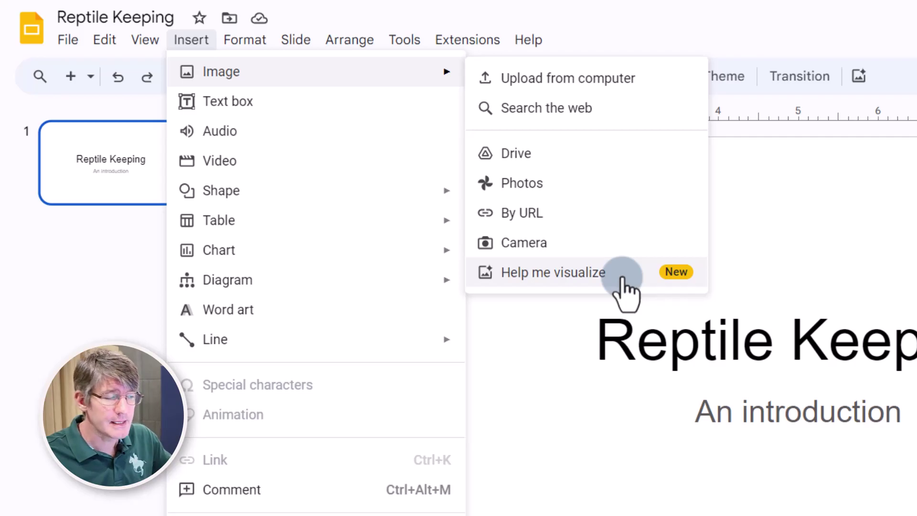
{"action": "left_click", "coordinate": [912, 177]}
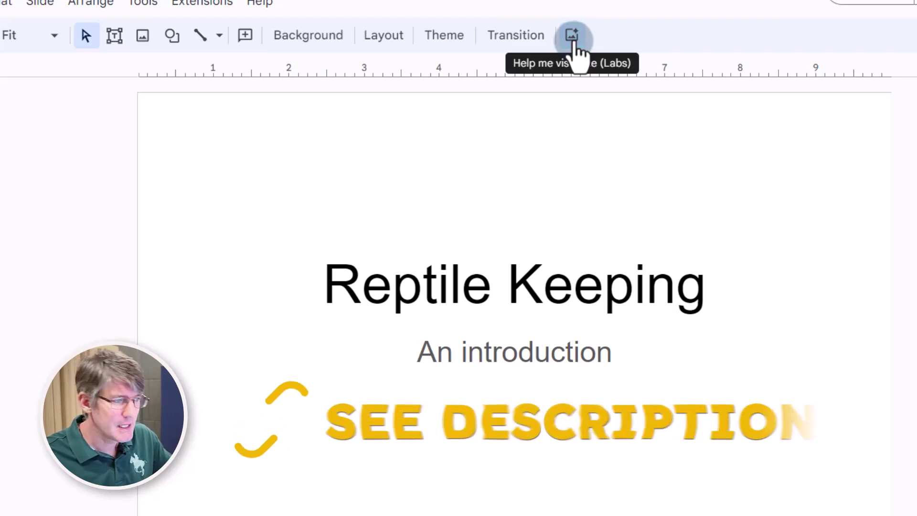
{"action": "left_click", "coordinate": [573, 37]}
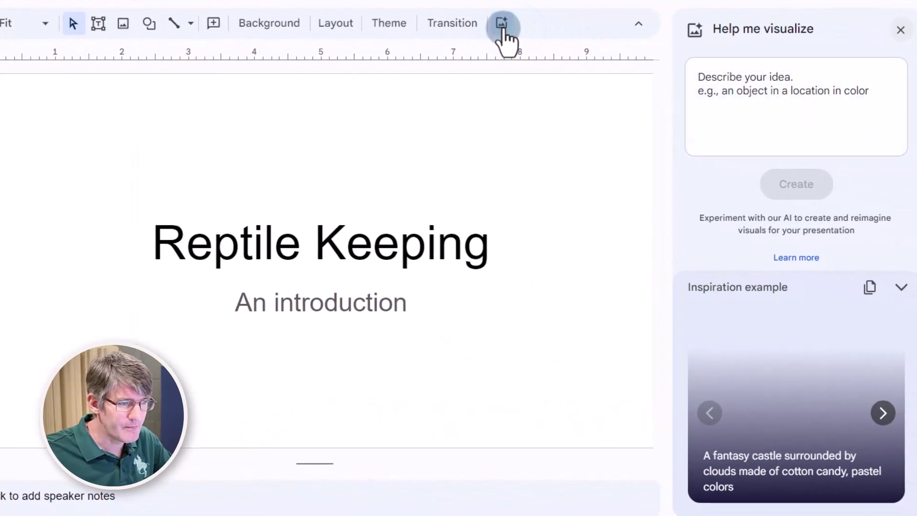
Step: Paste the sunny reptile garden prompt, choose the Photography style, and create images
{"action": "left_click", "coordinate": [762, 103]}
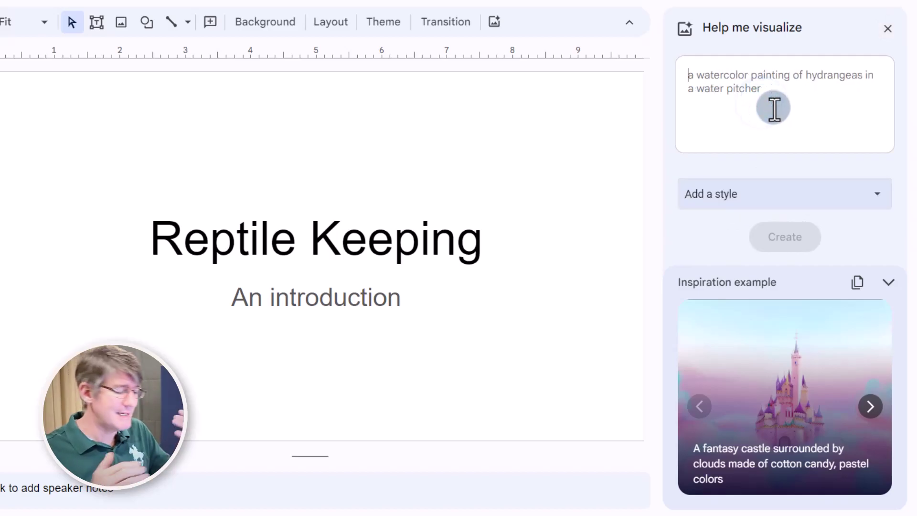
{"action": "type", "text": "Garden filled with different types of reptiles. On a sunny day. Professional photograph"}
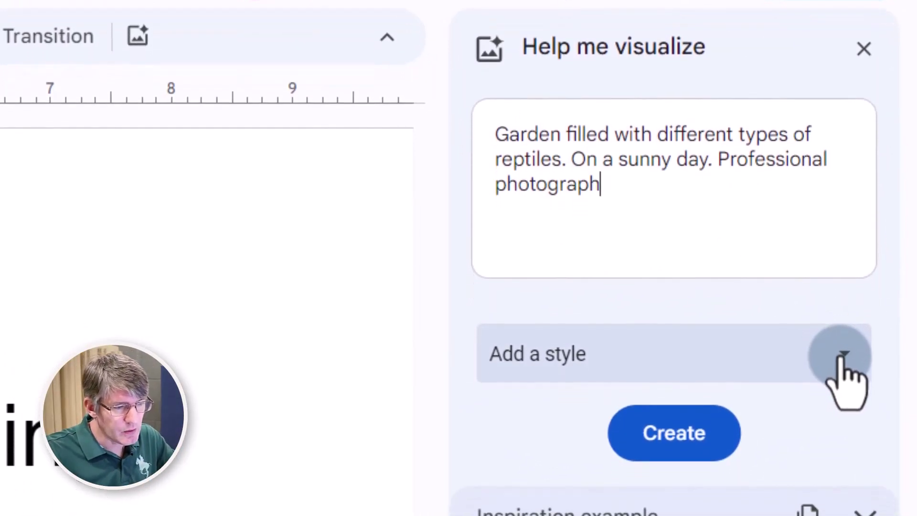
{"action": "left_click", "coordinate": [843, 357]}
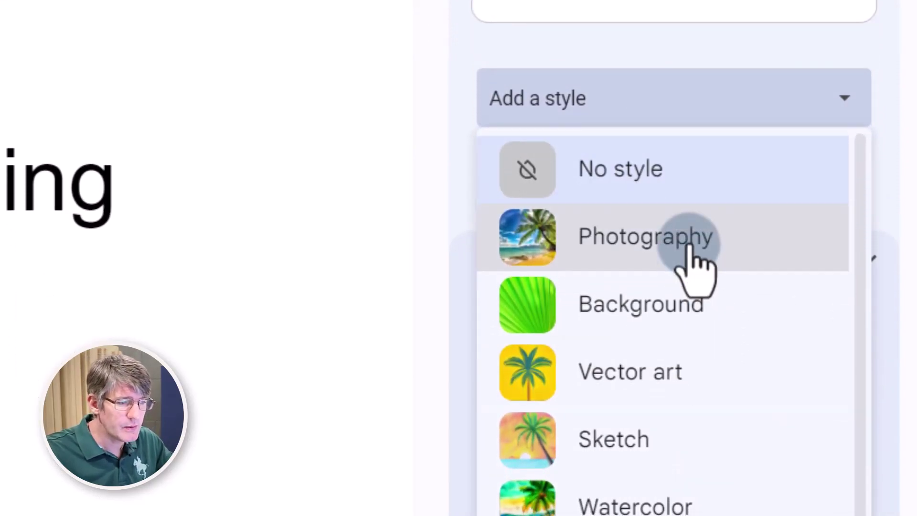
{"action": "left_click", "coordinate": [691, 245]}
{"action": "left_click", "coordinate": [698, 178]}
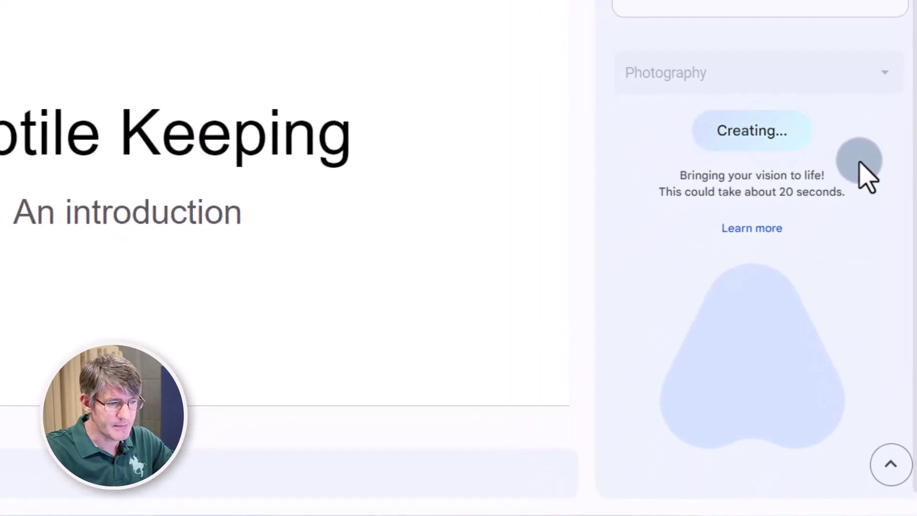
Step: Insert the sunlit lizard photo and shrink it into the title slide's lower-right corner
{"action": "scroll", "coordinate": [868, 178], "scroll_direction": "down", "scroll_amount": 4}
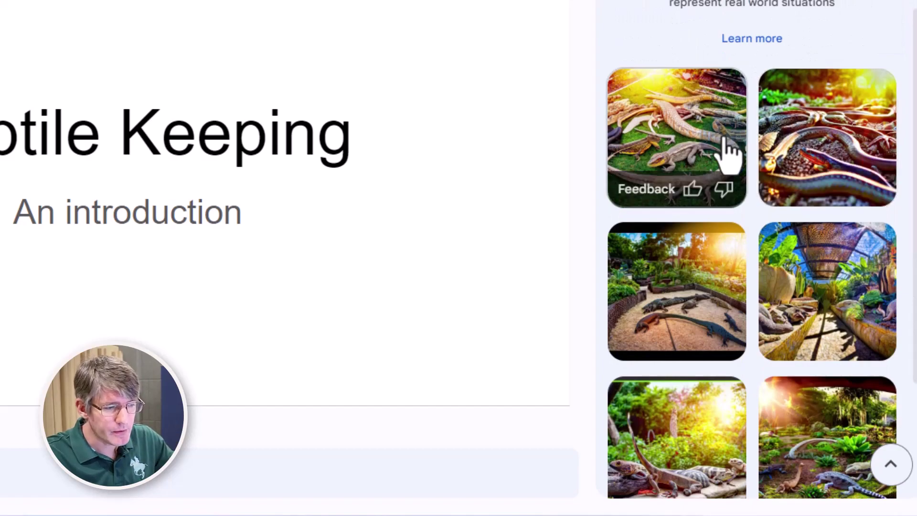
{"action": "scroll", "coordinate": [798, 344], "scroll_direction": "down", "scroll_amount": 4}
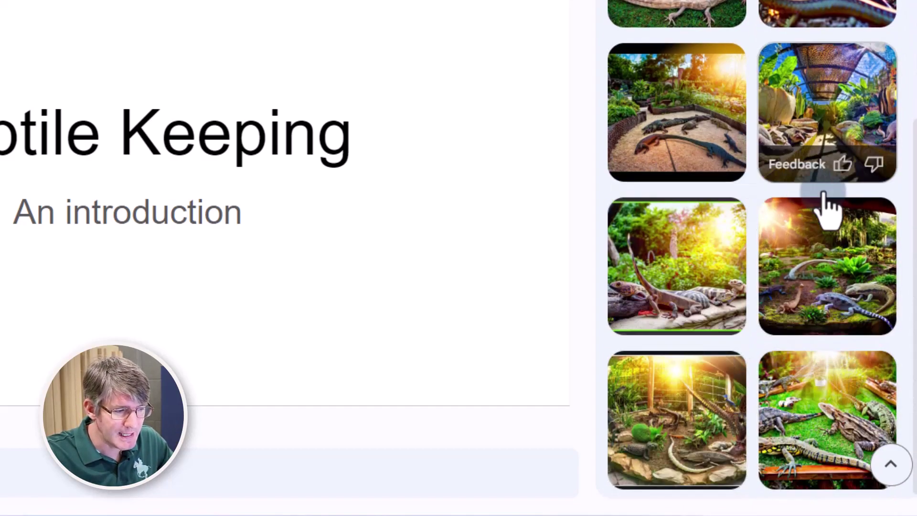
{"action": "left_click", "coordinate": [836, 406]}
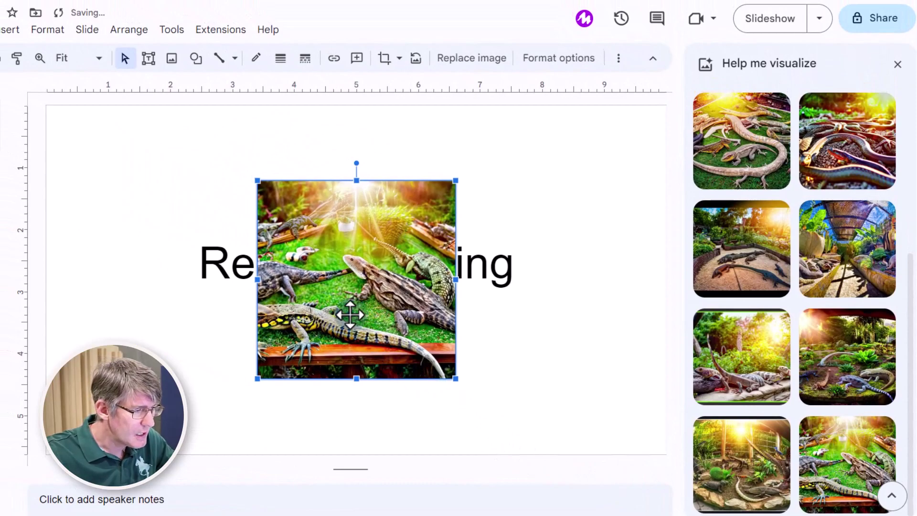
{"action": "left_click_drag", "start_coordinate": [350, 315], "coordinate": [559, 387]}
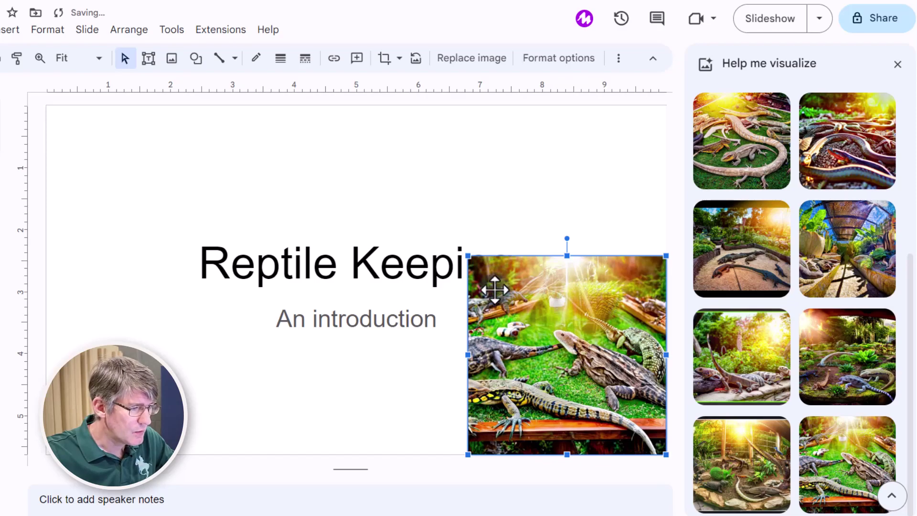
{"action": "left_click_drag", "start_coordinate": [466, 253], "coordinate": [527, 315]}
{"action": "left_click_drag", "start_coordinate": [597, 383], "coordinate": [584, 367]}
{"action": "left_click", "coordinate": [469, 371]}
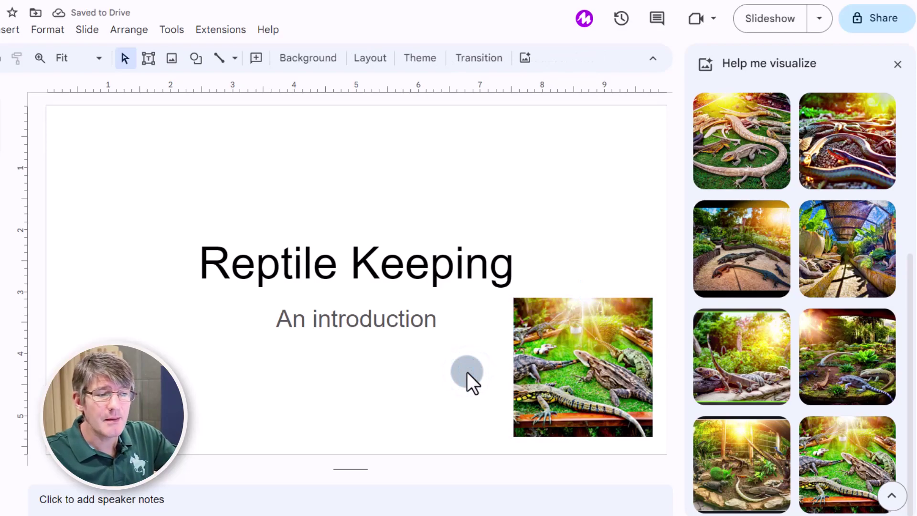
Step: Regenerate the reptile garden images in the Vector art style
{"action": "left_click_drag", "start_coordinate": [781, 314], "coordinate": [782, 315]}
{"action": "scroll", "coordinate": [781, 316], "scroll_direction": "up", "scroll_amount": 5}
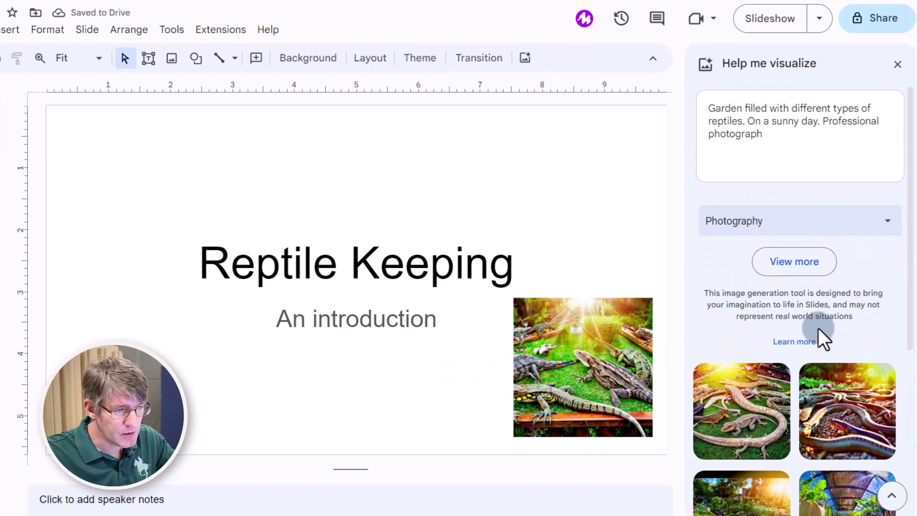
{"action": "left_click", "coordinate": [795, 224]}
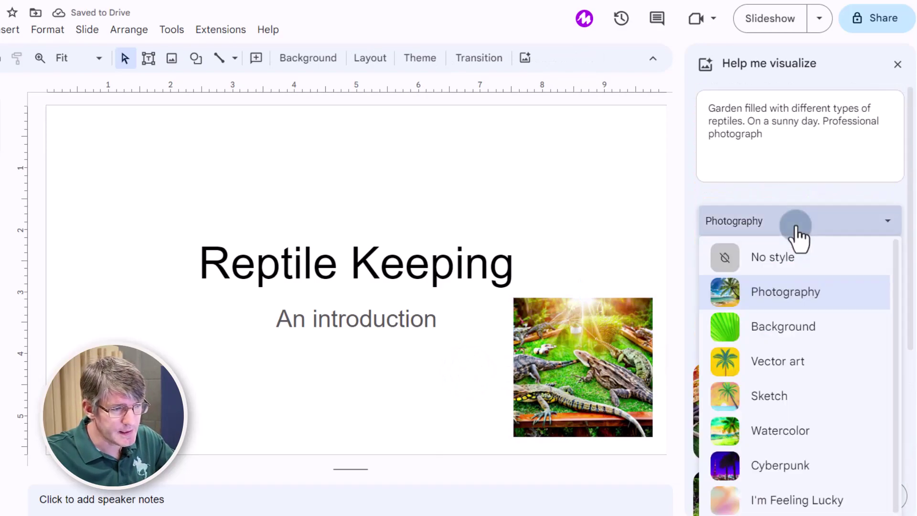
{"action": "left_click", "coordinate": [792, 360]}
{"action": "left_click", "coordinate": [795, 266]}
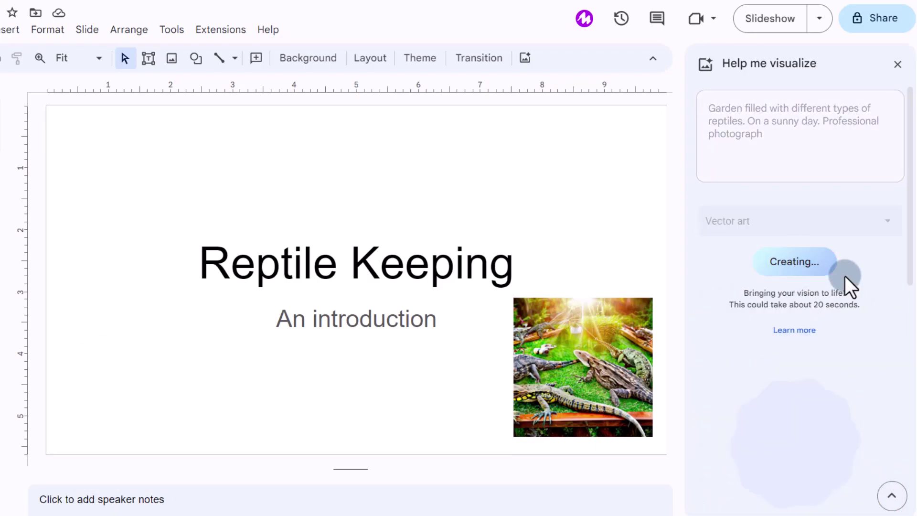
Step: Insert the round terrarium illustration and shrink it into the title slide's lower-left corner
{"action": "scroll", "coordinate": [871, 286], "scroll_direction": "down", "scroll_amount": 5}
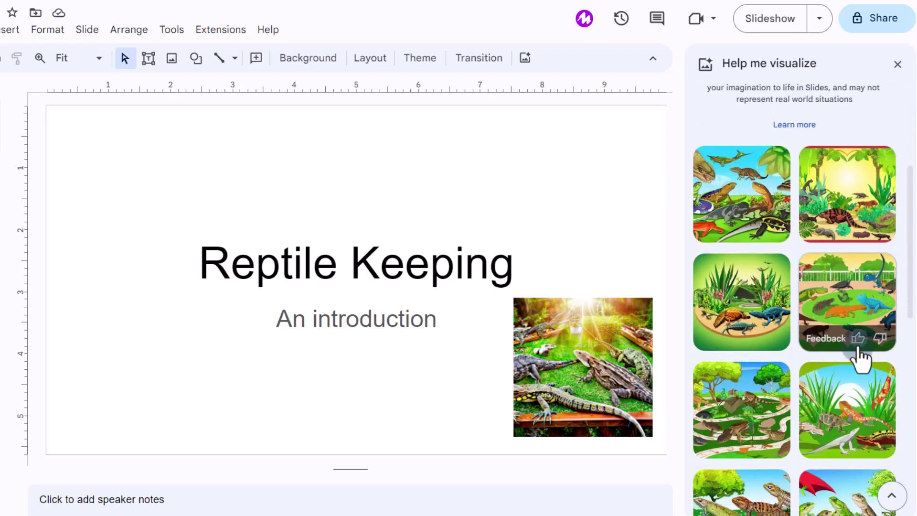
{"action": "left_click", "coordinate": [756, 311]}
{"action": "left_click_drag", "start_coordinate": [352, 315], "coordinate": [158, 377]}
{"action": "left_click_drag", "start_coordinate": [255, 242], "coordinate": [186, 312]}
{"action": "left_click_drag", "start_coordinate": [143, 373], "coordinate": [160, 364]}
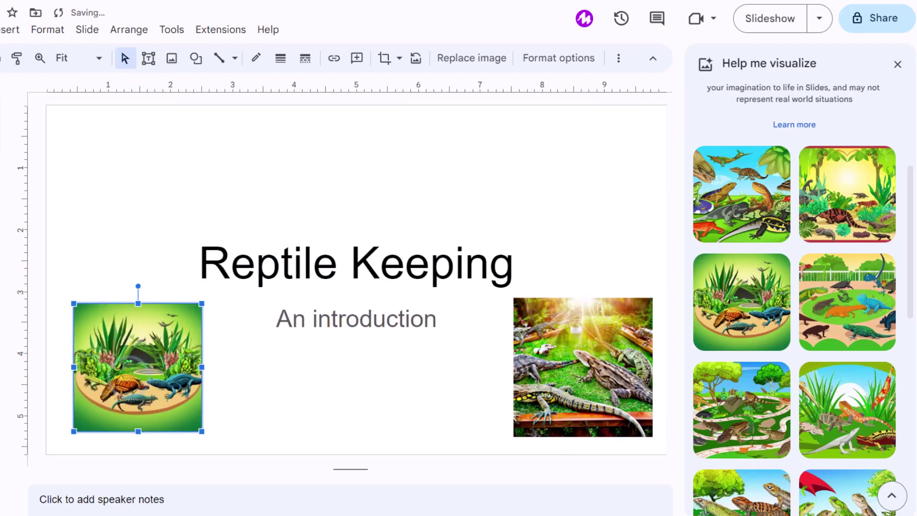
Step: Add a new slide after the title slide and delete both placeholders
{"action": "key", "text": "ctrl+m"}
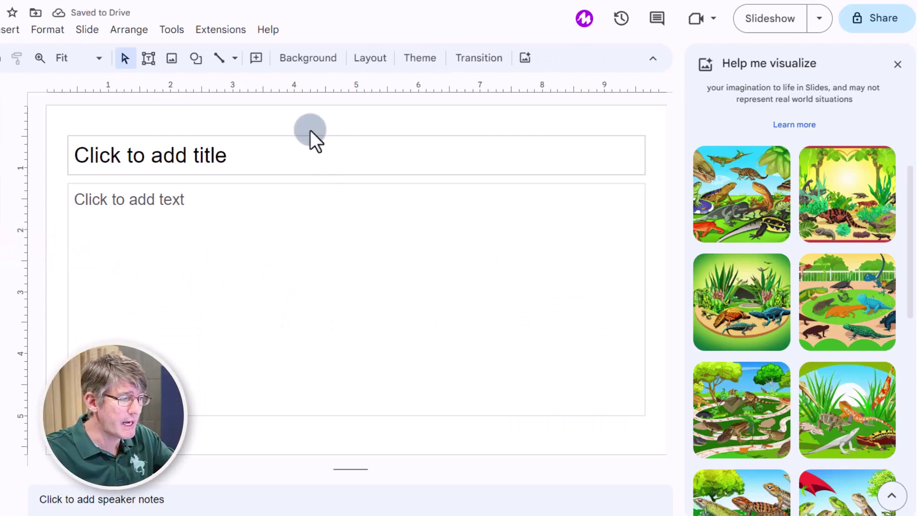
{"action": "left_click_drag", "start_coordinate": [347, 214], "coordinate": [375, 270]}
{"action": "key", "text": "Delete"}
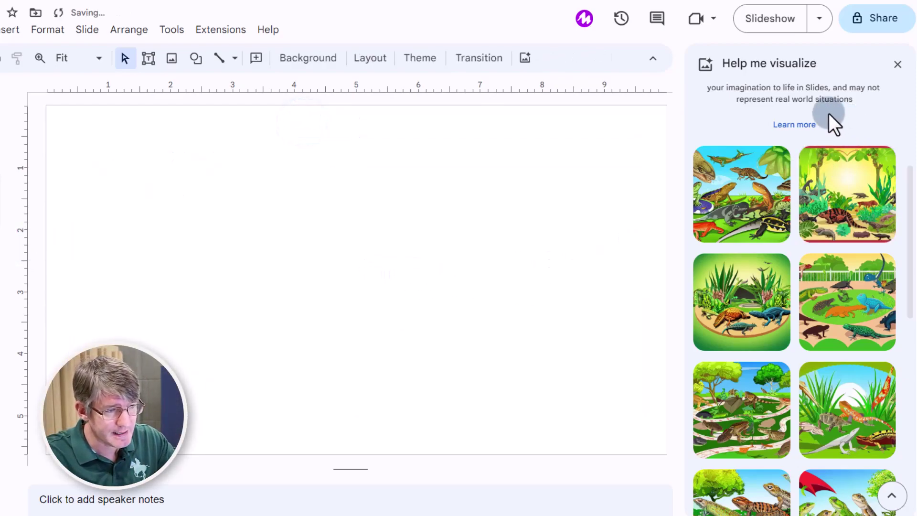
Step: Generate Background-style images from the prompt 'Jungle styled wallpaper'
{"action": "scroll", "coordinate": [858, 206], "scroll_direction": "up", "scroll_amount": 5}
{"action": "left_click_drag", "start_coordinate": [778, 150], "coordinate": [681, 105]}
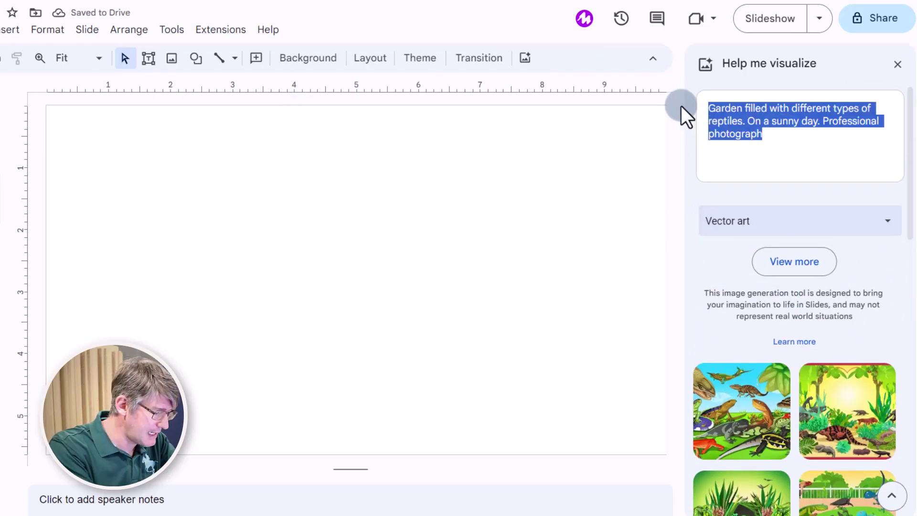
{"action": "type", "text": "Jungle styles"}
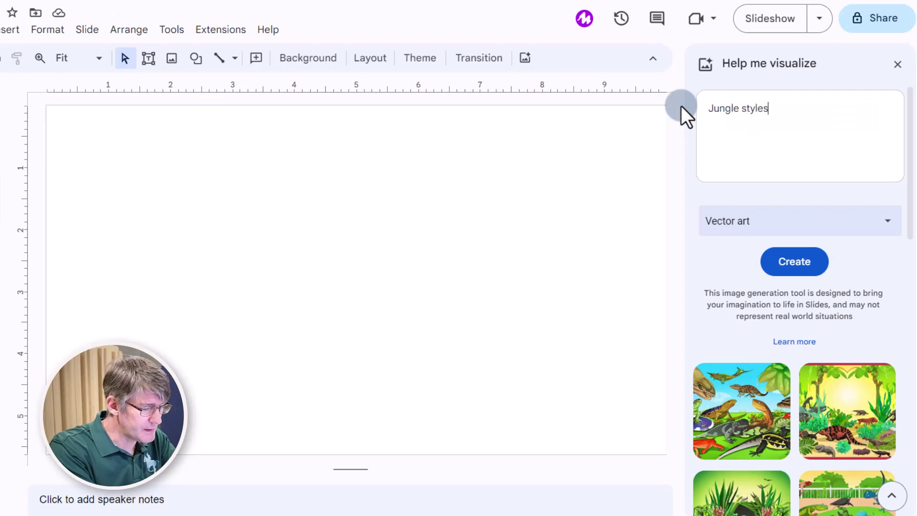
{"action": "key", "text": "BackSpace"}
{"action": "type", "text": "d wallpaper"}
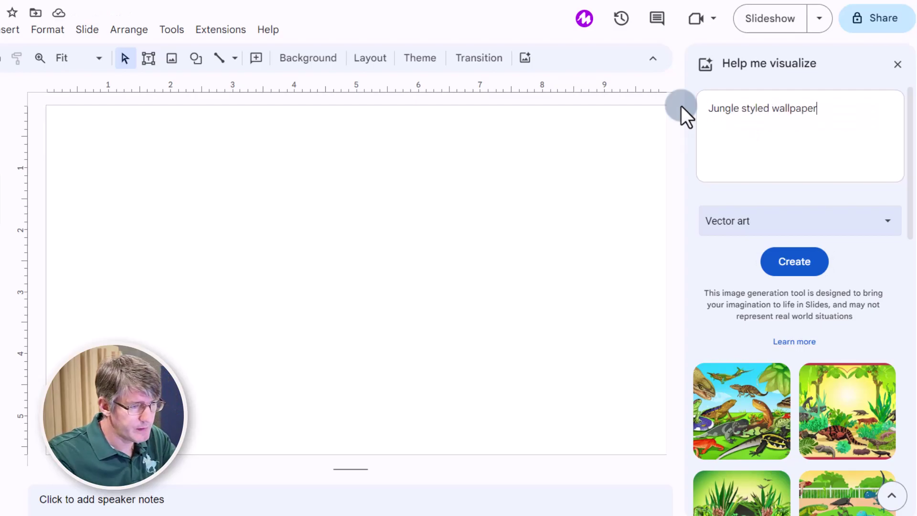
{"action": "left_click", "coordinate": [798, 225]}
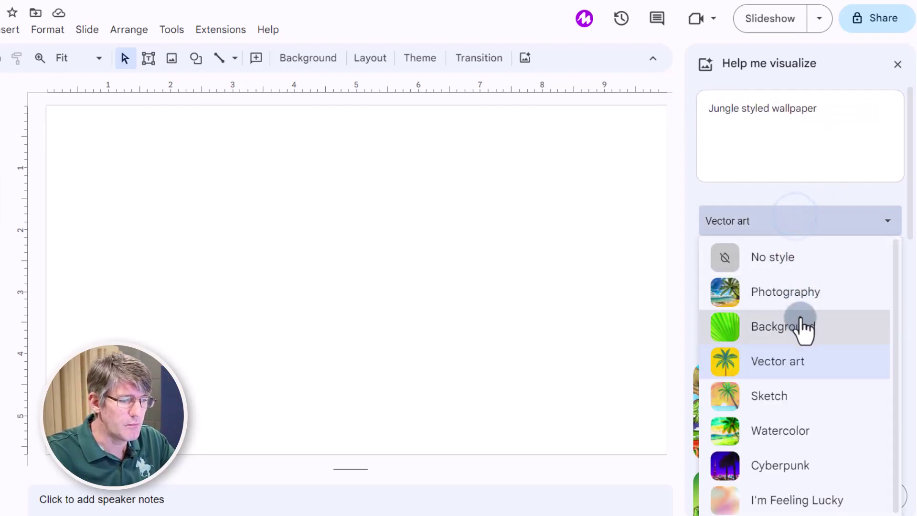
{"action": "left_click", "coordinate": [800, 325]}
{"action": "left_click", "coordinate": [800, 272]}
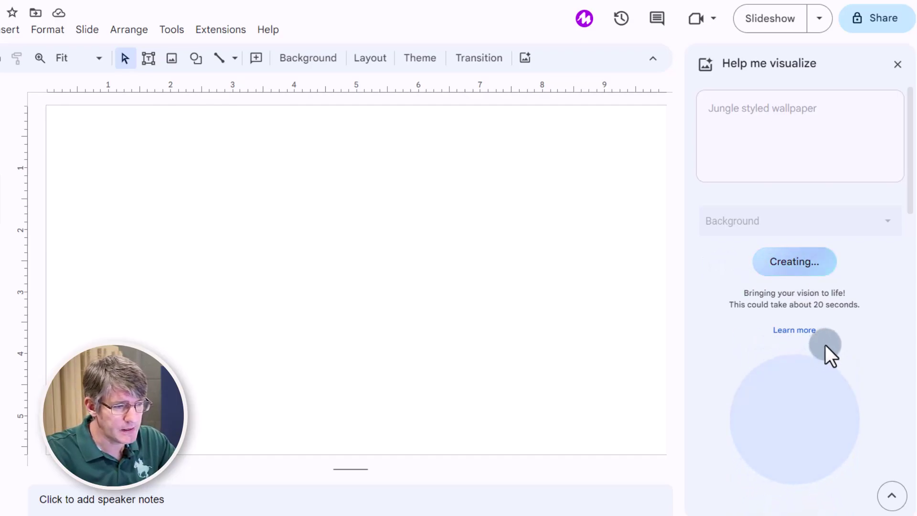
Step: Insert the misty jungle image onto the blank slide
{"action": "scroll", "coordinate": [826, 351], "scroll_direction": "down", "scroll_amount": 5}
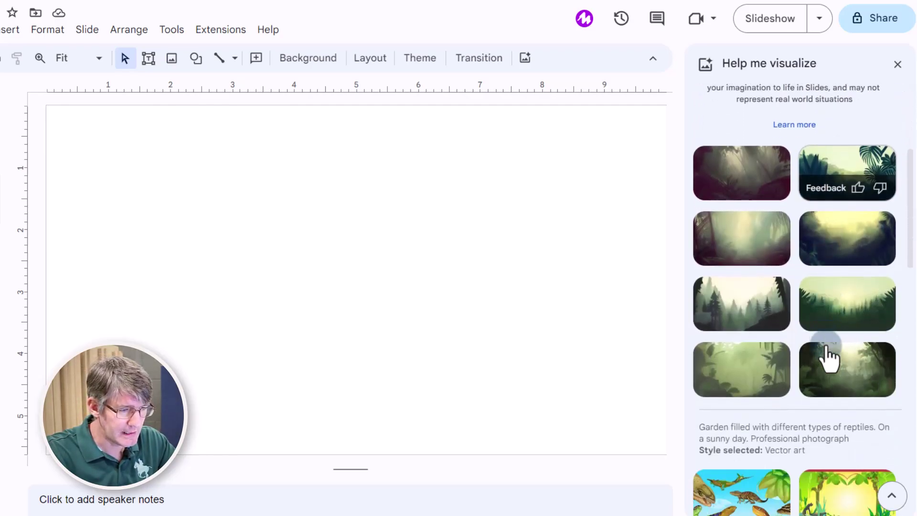
{"action": "left_click", "coordinate": [761, 299]}
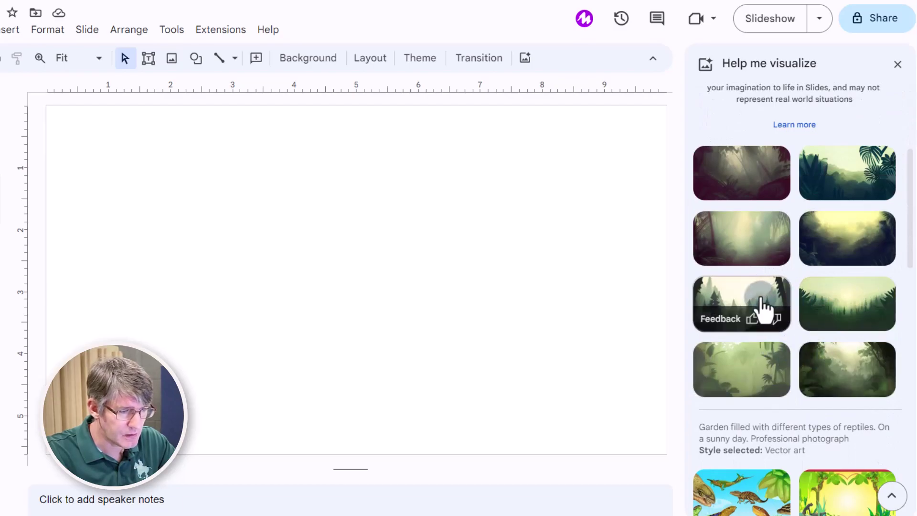
{"action": "left_click", "coordinate": [853, 359]}
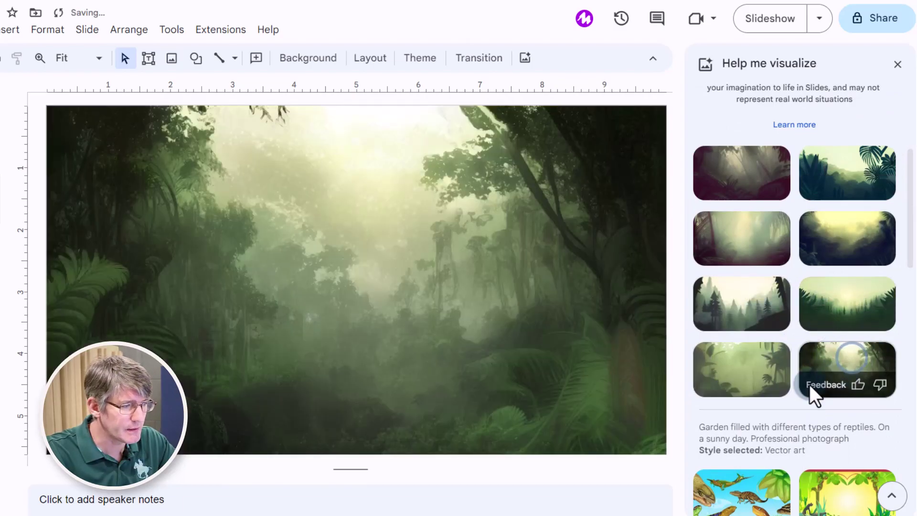
Step: Draw a wide rounded rectangle across the jungle slide
{"action": "left_click", "coordinate": [898, 64]}
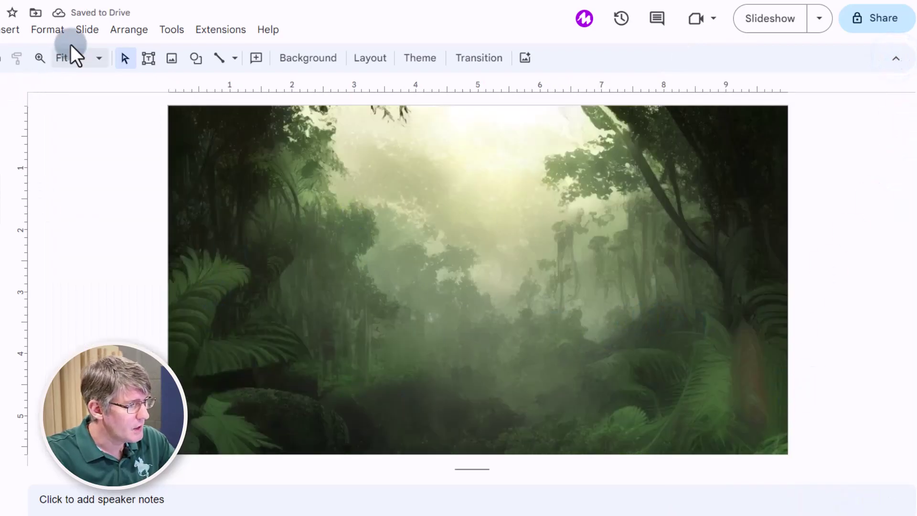
{"action": "left_click", "coordinate": [194, 58]}
{"action": "mouse_move", "coordinate": [216, 89]}
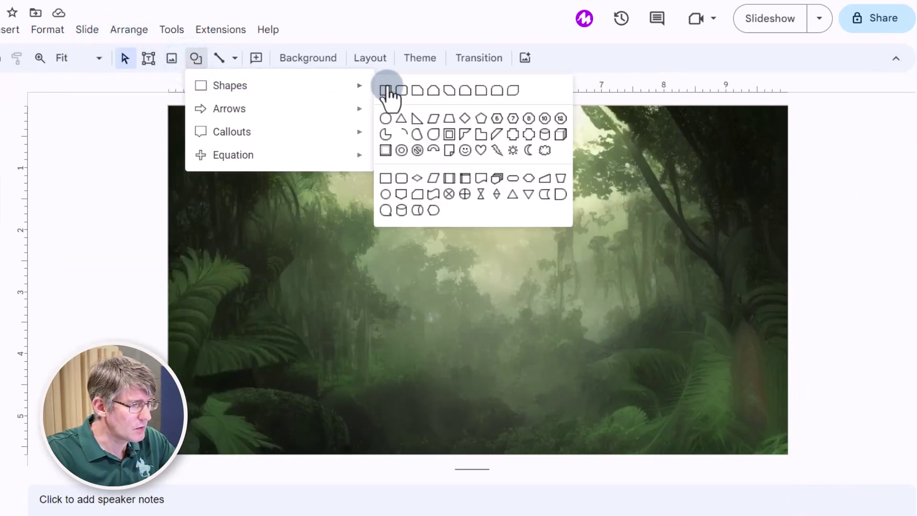
{"action": "left_click", "coordinate": [399, 91]}
{"action": "left_click_drag", "start_coordinate": [253, 132], "coordinate": [731, 258]}
Step: Give the box a custom translucent white fill at 61 alpha and move it lower
{"action": "left_click", "coordinate": [256, 58]}
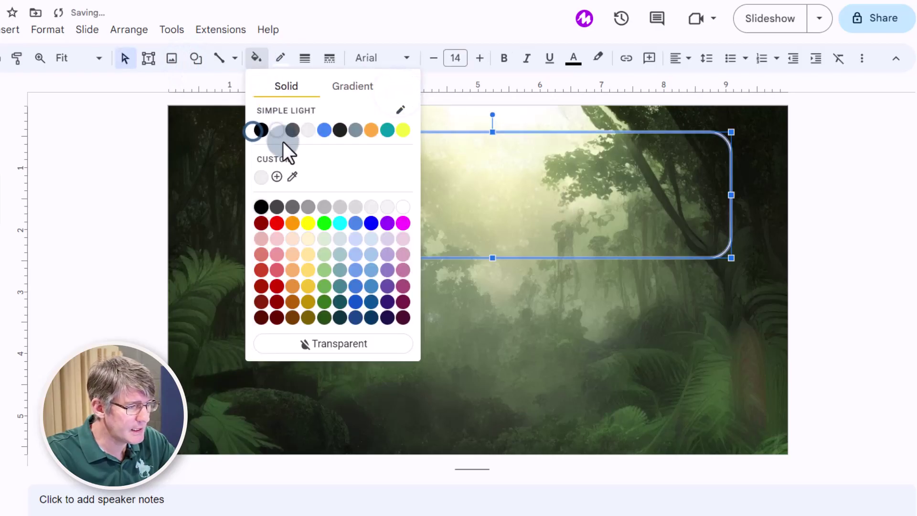
{"action": "left_click", "coordinate": [276, 177]}
{"action": "left_click_drag", "start_coordinate": [320, 148], "coordinate": [299, 142]}
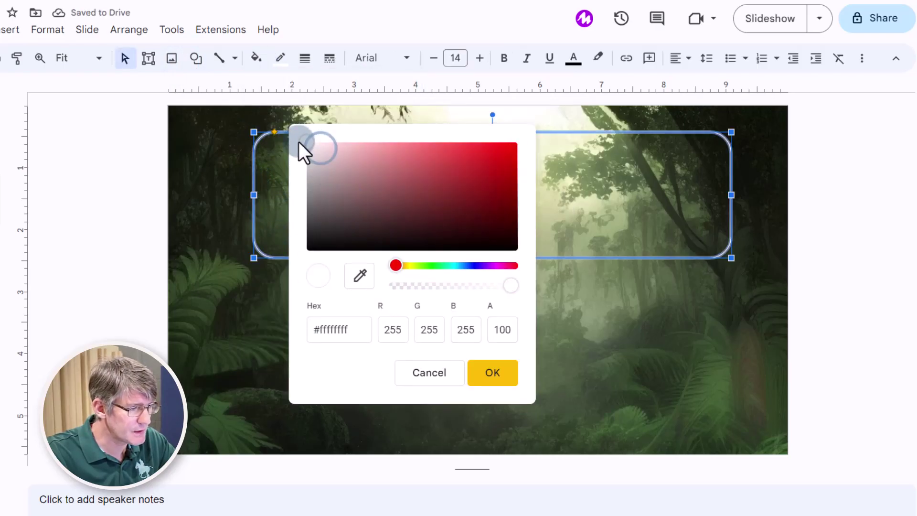
{"action": "left_click_drag", "start_coordinate": [496, 291], "coordinate": [453, 291]}
{"action": "left_click", "coordinate": [493, 375]}
{"action": "left_click_drag", "start_coordinate": [534, 212], "coordinate": [534, 379]}
{"action": "left_click", "coordinate": [842, 231]}
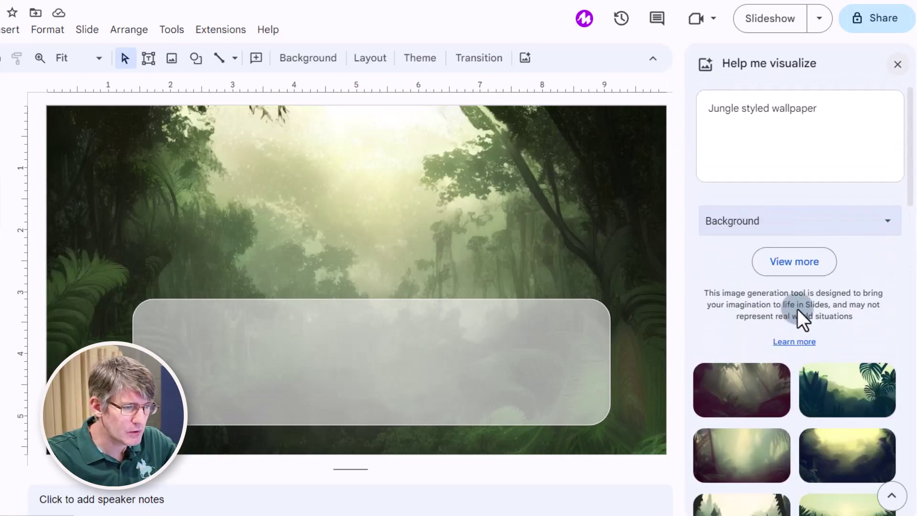
Step: Generate Vector art images from the prompt 'Logo of a chameleon in cartoon style'
{"action": "triple_click", "coordinate": [852, 107]}
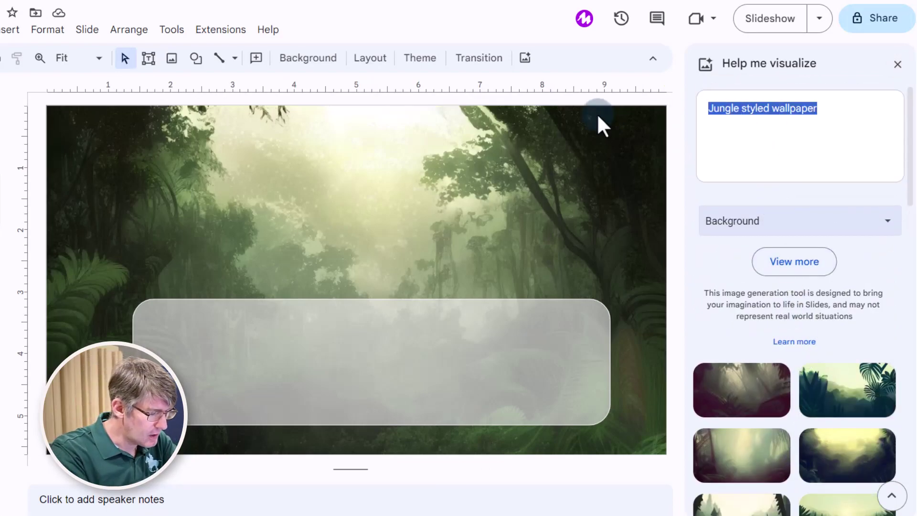
{"action": "type", "text": "Logo of a chameleon in cartoon style"}
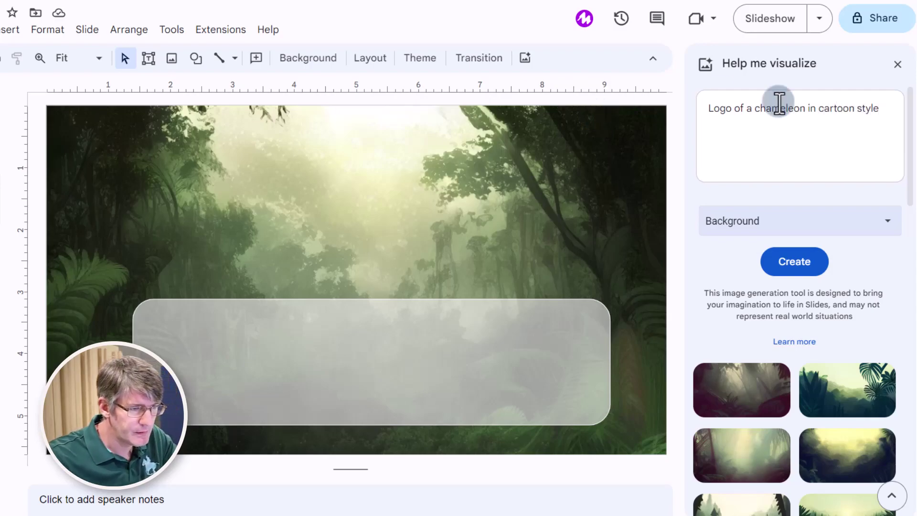
{"action": "left_click", "coordinate": [769, 222]}
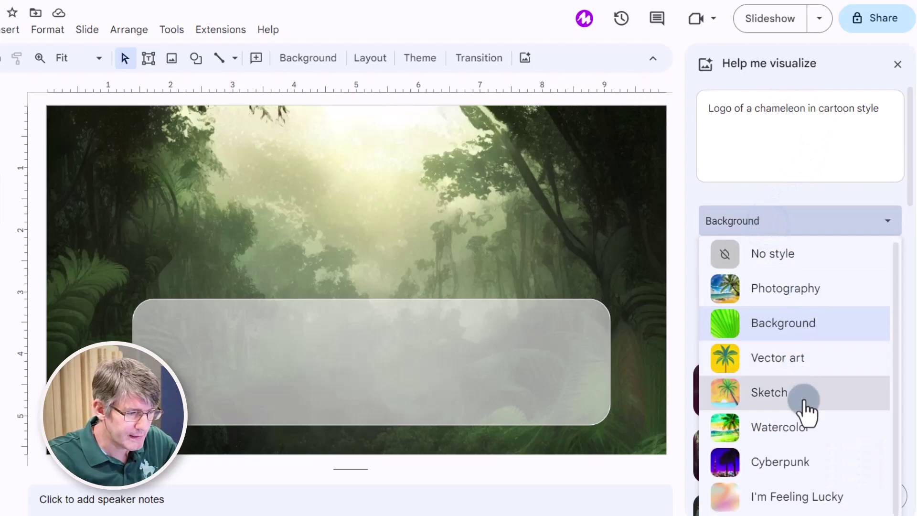
{"action": "left_click", "coordinate": [766, 357]}
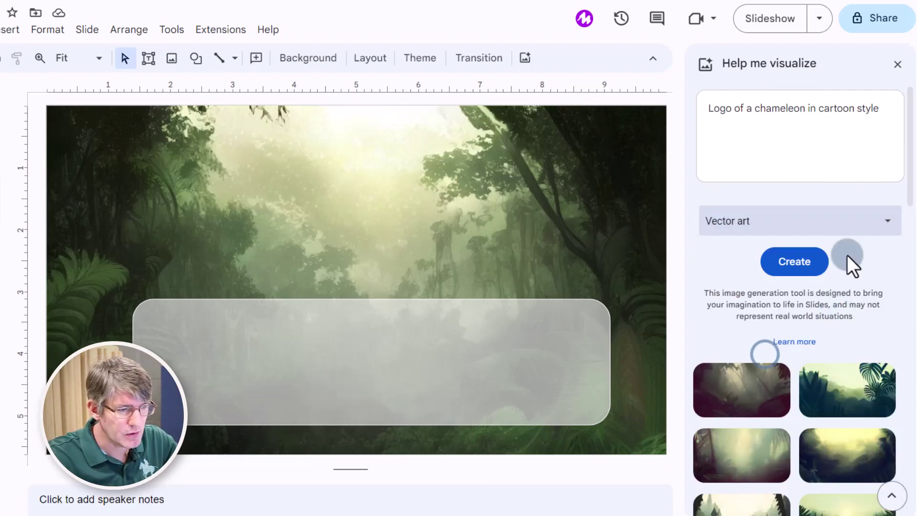
{"action": "left_click", "coordinate": [794, 262]}
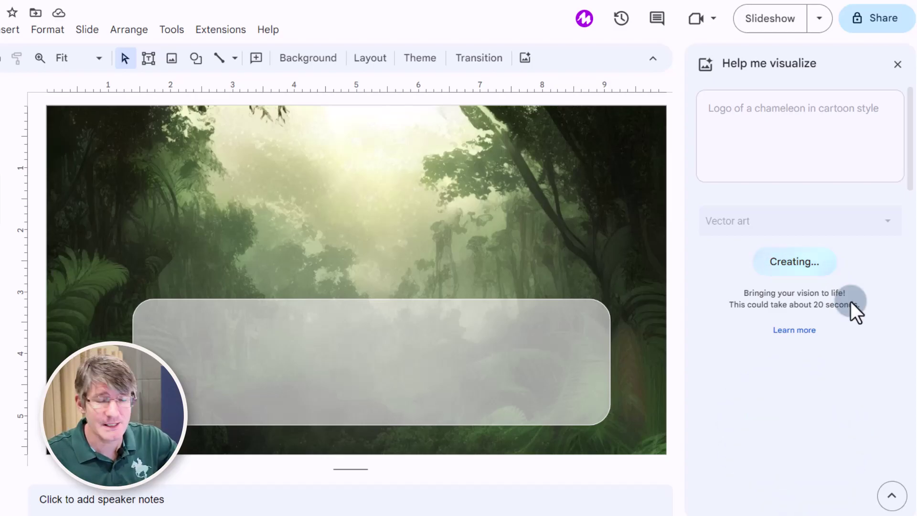
{"action": "scroll", "coordinate": [910, 258], "scroll_direction": "up", "scroll_amount": 2}
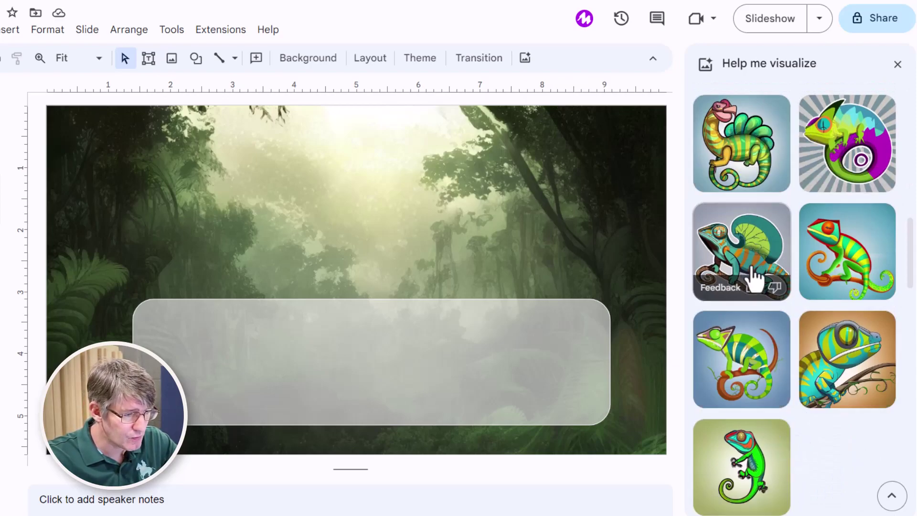
Step: Insert the purple chameleon logo and shrink it into the jungle slide's top-left corner
{"action": "left_click", "coordinate": [856, 148]}
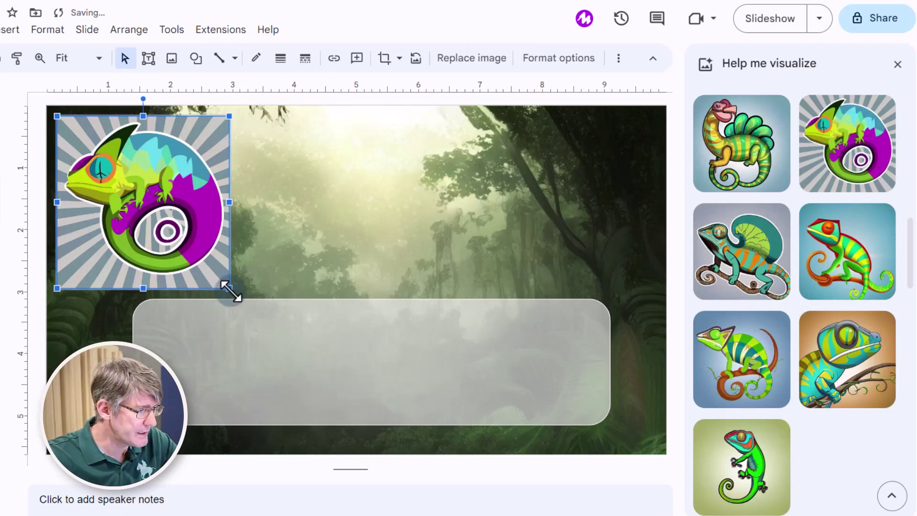
{"action": "left_click_drag", "start_coordinate": [230, 290], "coordinate": [169, 228]}
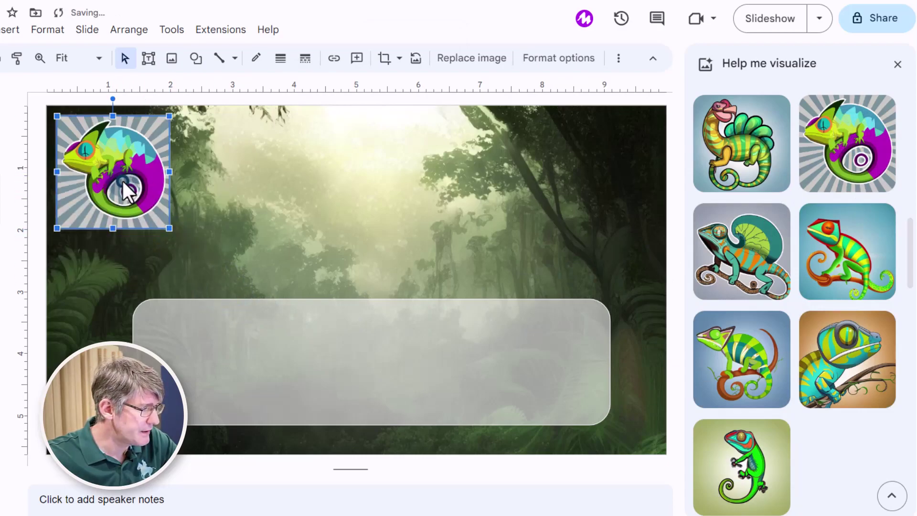
{"action": "left_click", "coordinate": [332, 207]}
{"action": "left_click", "coordinate": [897, 64]}
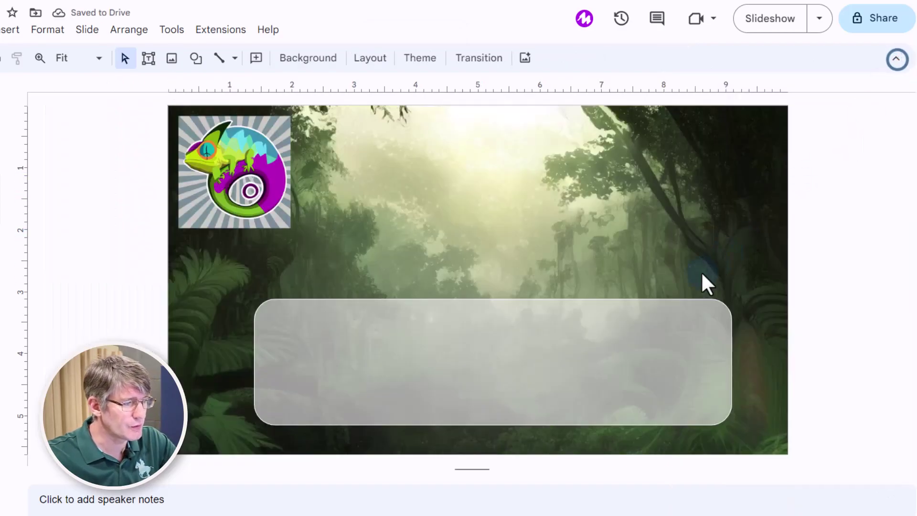